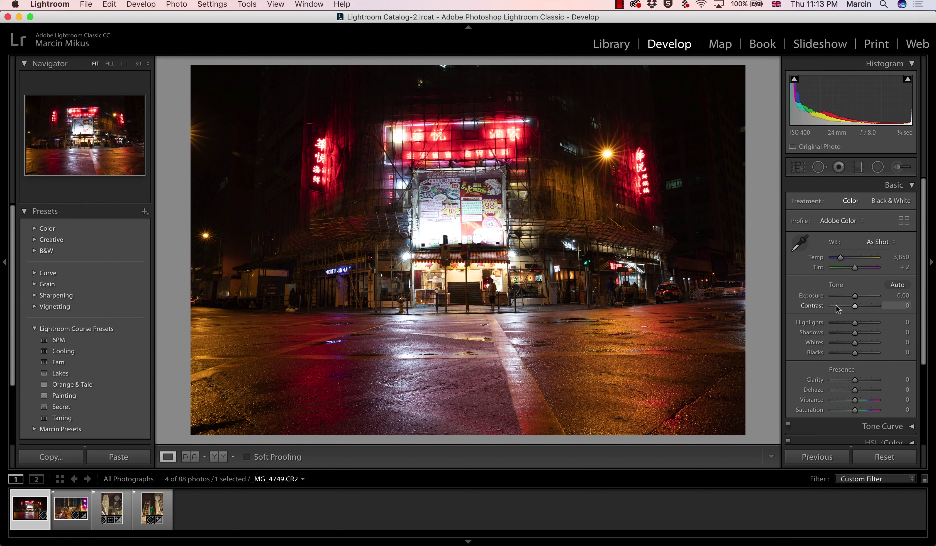
Step: Set Shadows +78, Blacks +65, Contrast +63, Exposure +0.45 and Highlights −80 in Basic
{"action": "mouse_move", "coordinate": [858, 332]}
{"action": "left_mouse_down"}
{"action": "mouse_move", "coordinate": [873, 333]}
{"action": "mouse_move", "coordinate": [862, 354]}
{"action": "mouse_move", "coordinate": [871, 354]}
{"action": "mouse_move", "coordinate": [872, 334]}
{"action": "left_mouse_up"}
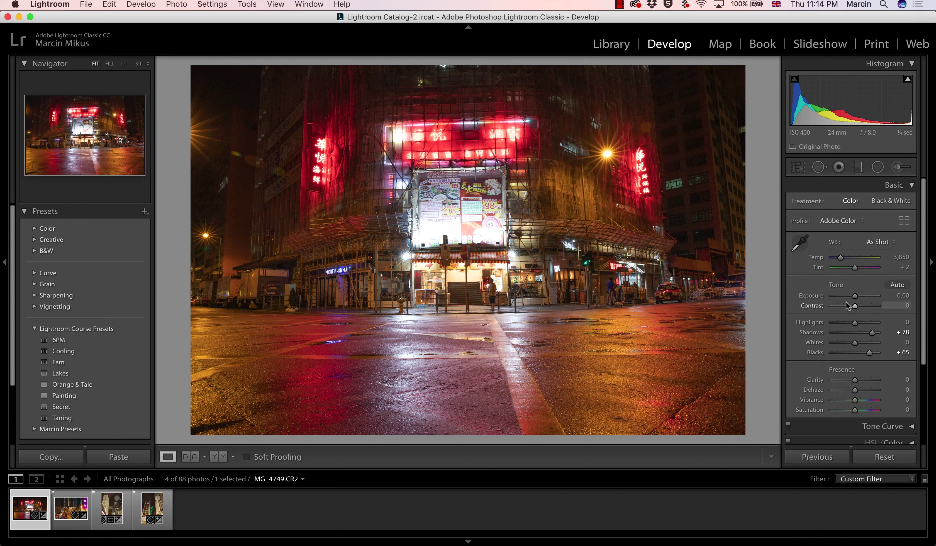
{"action": "left_click_drag", "start_coordinate": [856, 304], "coordinate": [869, 305]}
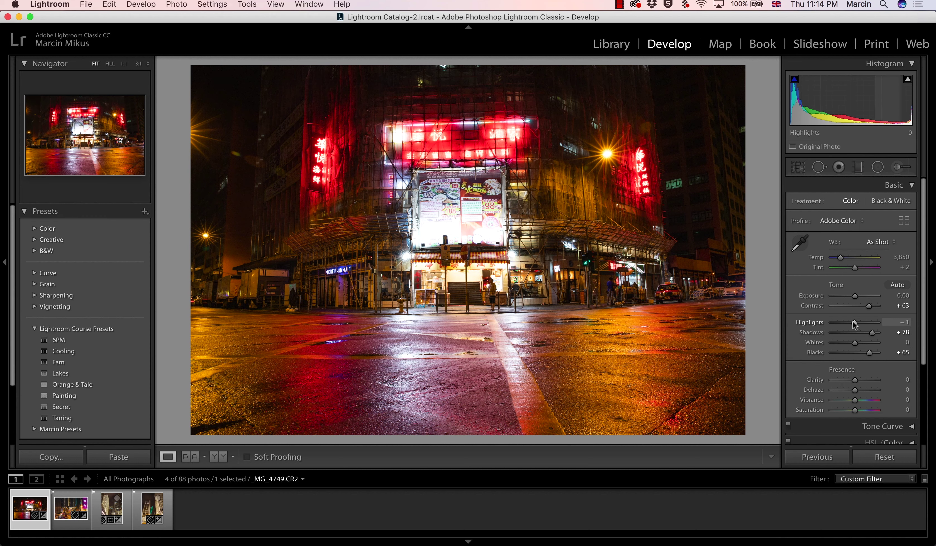
{"action": "mouse_move", "coordinate": [855, 323]}
{"action": "left_mouse_down"}
{"action": "mouse_move", "coordinate": [836, 325]}
{"action": "mouse_move", "coordinate": [857, 295]}
{"action": "mouse_move", "coordinate": [837, 323]}
{"action": "left_mouse_up"}
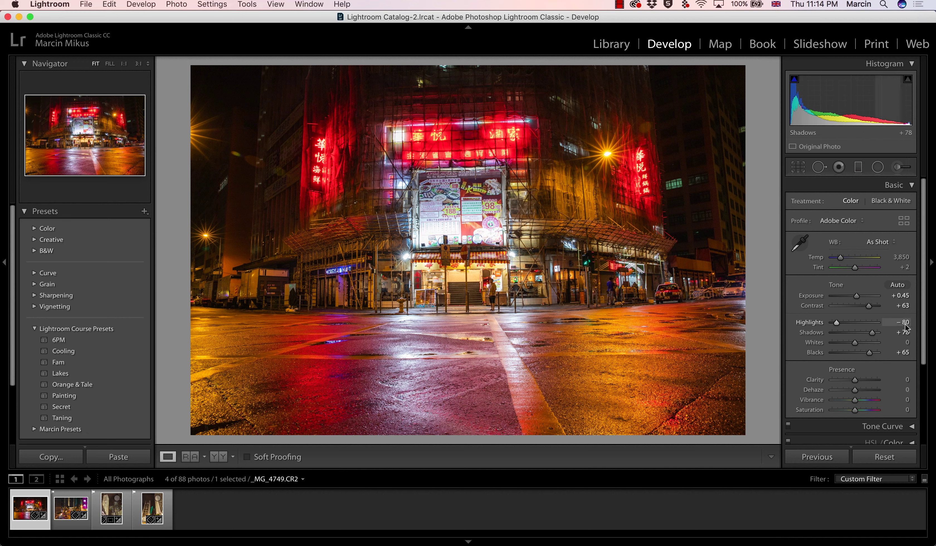
Step: Raise Vibrance to +46, reset Saturation to 0, and lower Whites to −56 and Highlights to −70
{"action": "scroll", "coordinate": [916, 338], "scroll_direction": "down", "scroll_amount": 1}
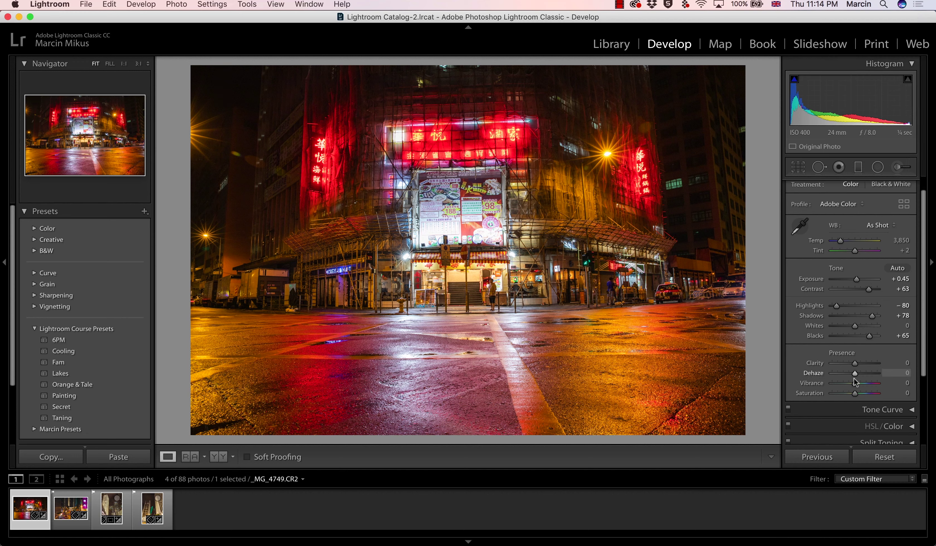
{"action": "mouse_move", "coordinate": [856, 382]}
{"action": "left_mouse_down"}
{"action": "mouse_move", "coordinate": [872, 384]}
{"action": "mouse_move", "coordinate": [863, 384]}
{"action": "left_mouse_up"}
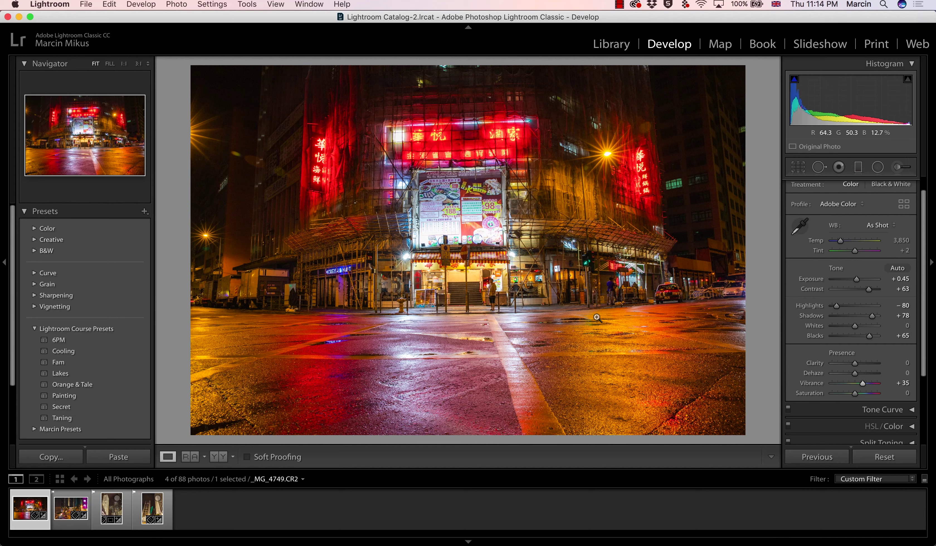
{"action": "left_click_drag", "start_coordinate": [855, 393], "coordinate": [867, 394]}
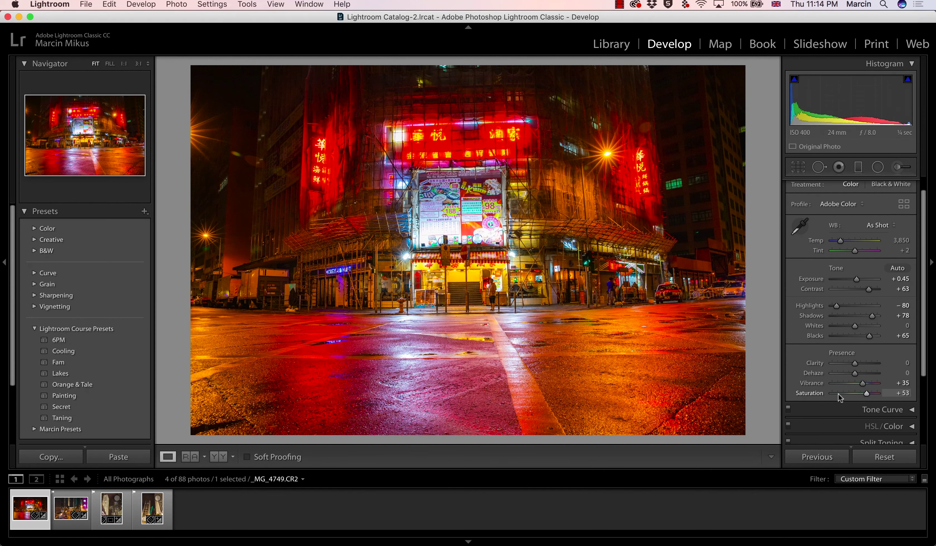
{"action": "double_click", "coordinate": [815, 394]}
{"action": "left_click_drag", "start_coordinate": [863, 383], "coordinate": [866, 384]}
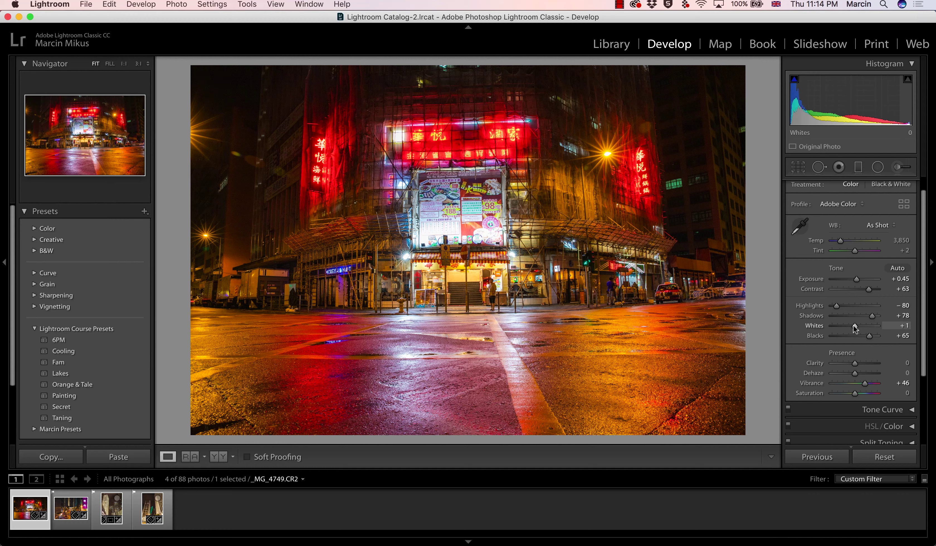
{"action": "left_click_drag", "start_coordinate": [854, 327], "coordinate": [839, 305]}
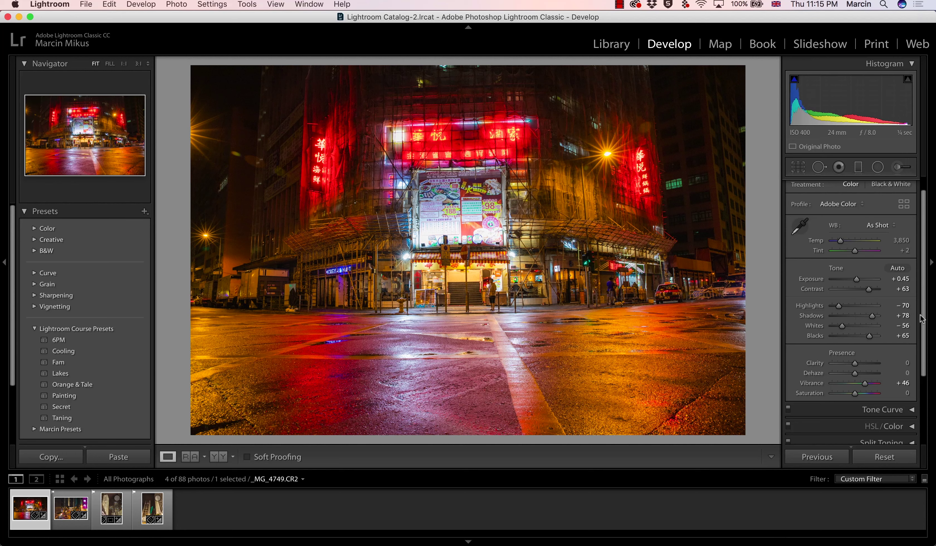
{"action": "scroll", "coordinate": [922, 318], "scroll_direction": "up", "scroll_amount": 2}
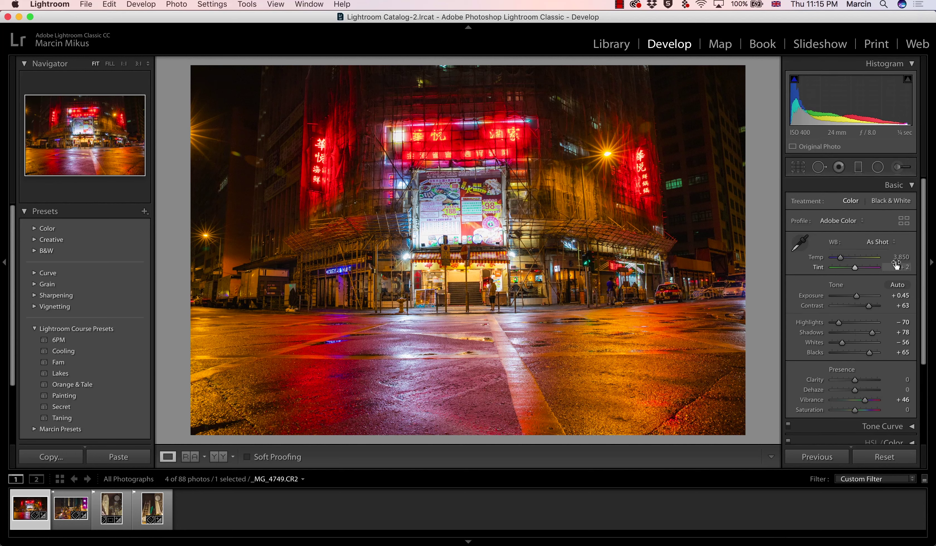
Step: In HSL/Color, raise saturation of Blue to +86, Purple to +71 and Magenta to +67
{"action": "left_click", "coordinate": [913, 186]}
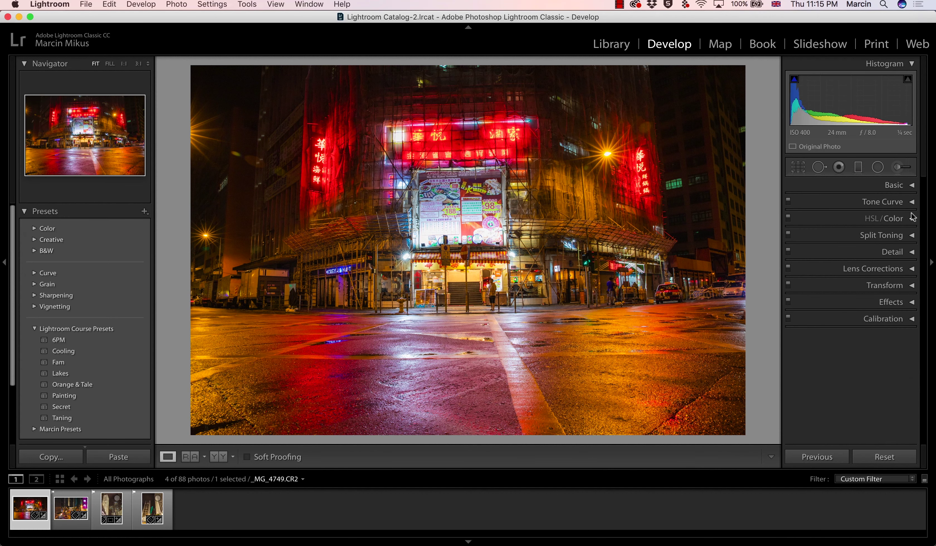
{"action": "left_click", "coordinate": [912, 219]}
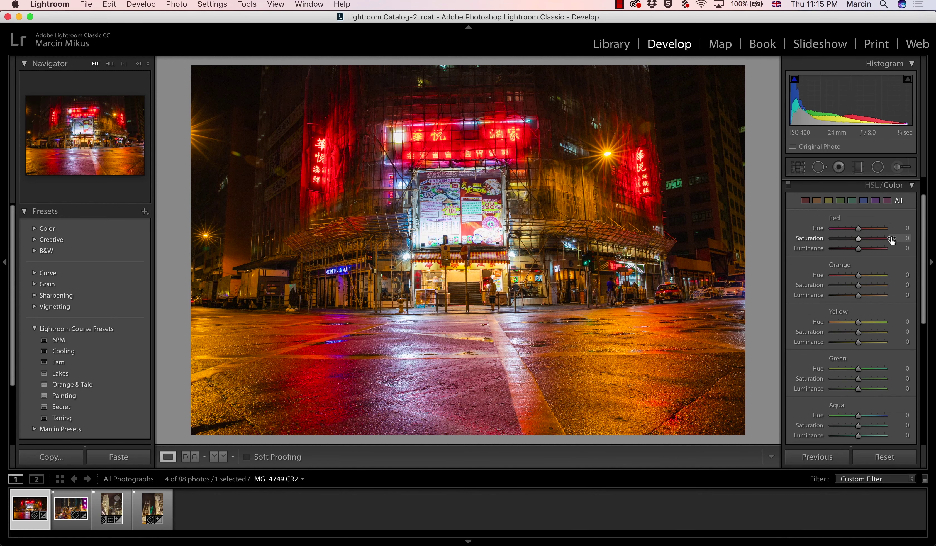
{"action": "scroll", "coordinate": [891, 337], "scroll_direction": "down", "scroll_amount": 5}
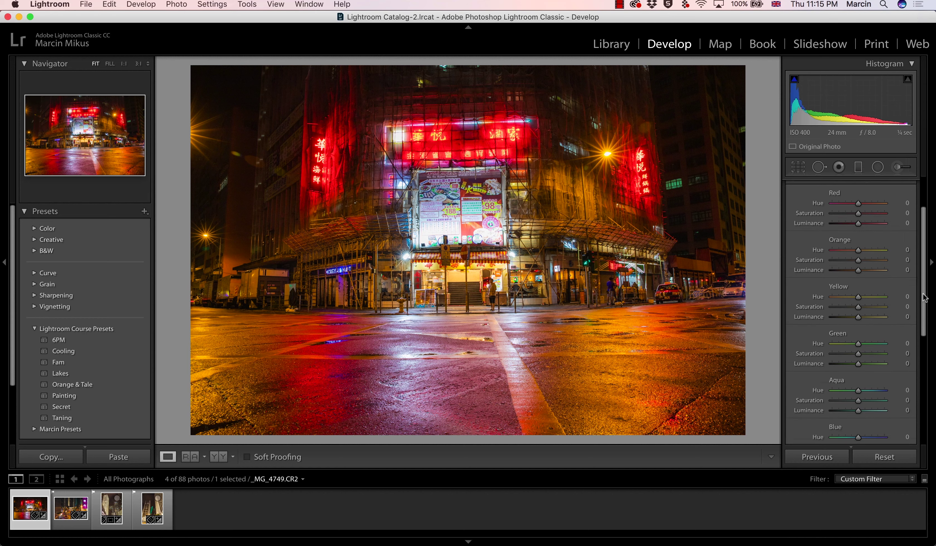
{"action": "scroll", "coordinate": [888, 372], "scroll_direction": "down", "scroll_amount": 4}
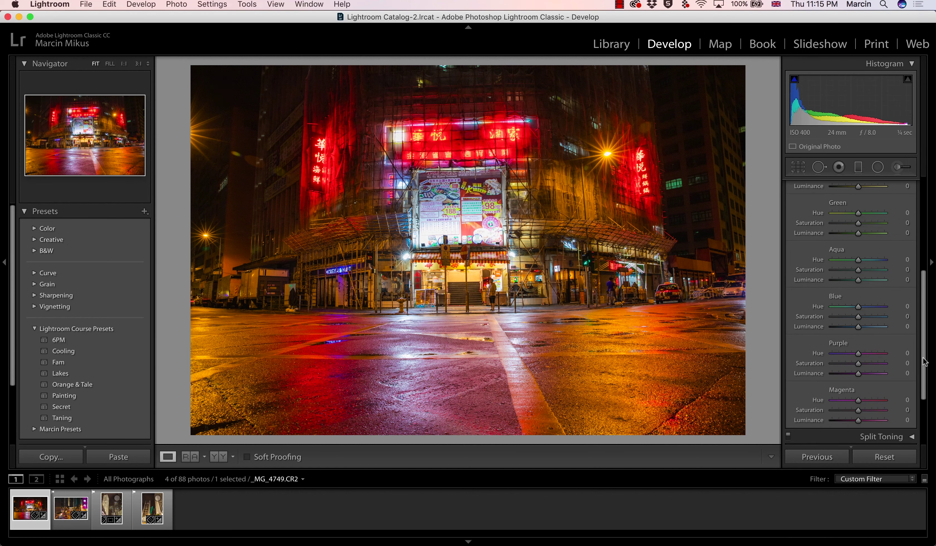
{"action": "scroll", "coordinate": [915, 372], "scroll_direction": "down", "scroll_amount": 2}
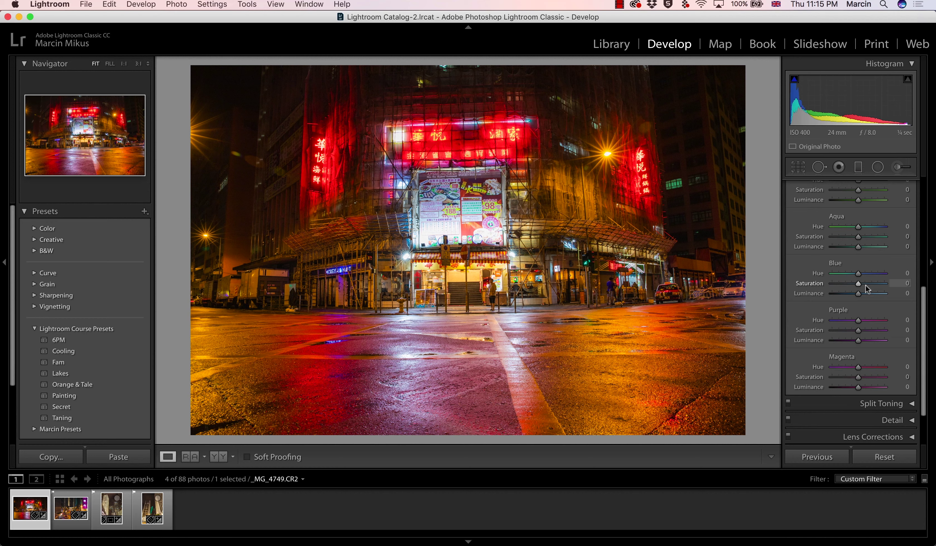
{"action": "left_click_drag", "start_coordinate": [864, 283], "coordinate": [884, 284]}
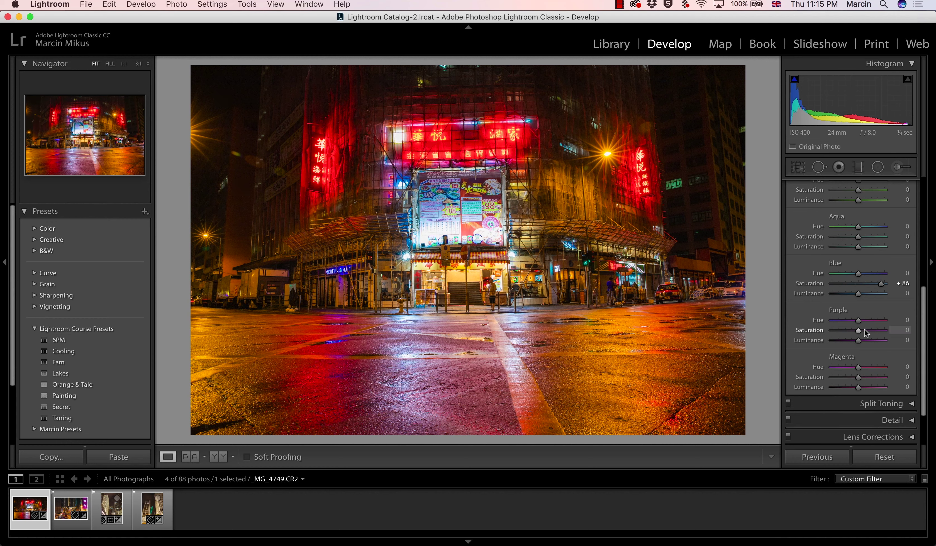
{"action": "left_click_drag", "start_coordinate": [865, 329], "coordinate": [883, 330]}
{"action": "left_click_drag", "start_coordinate": [866, 377], "coordinate": [875, 375]}
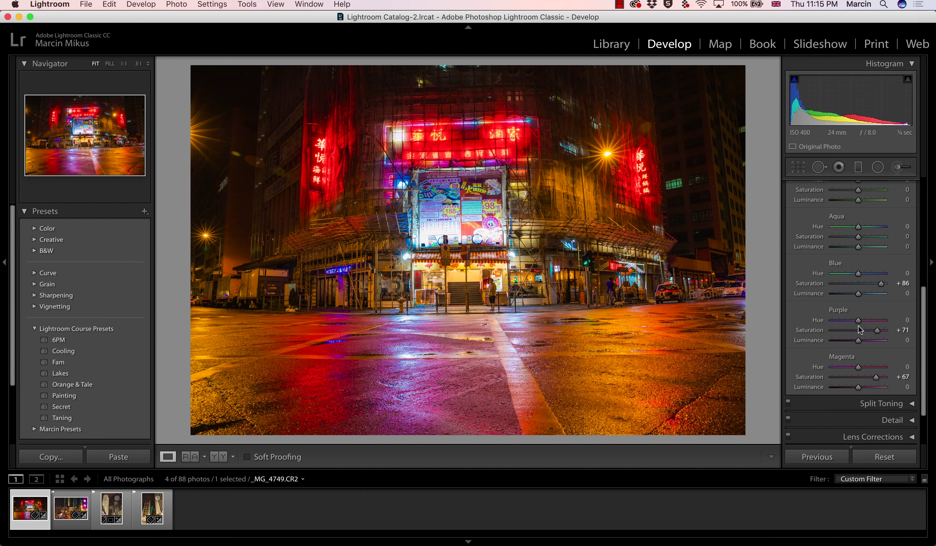
Step: Raise luminance of Blue and Purple to +38 and Magenta to +45
{"action": "left_click_drag", "start_coordinate": [858, 293], "coordinate": [869, 294]}
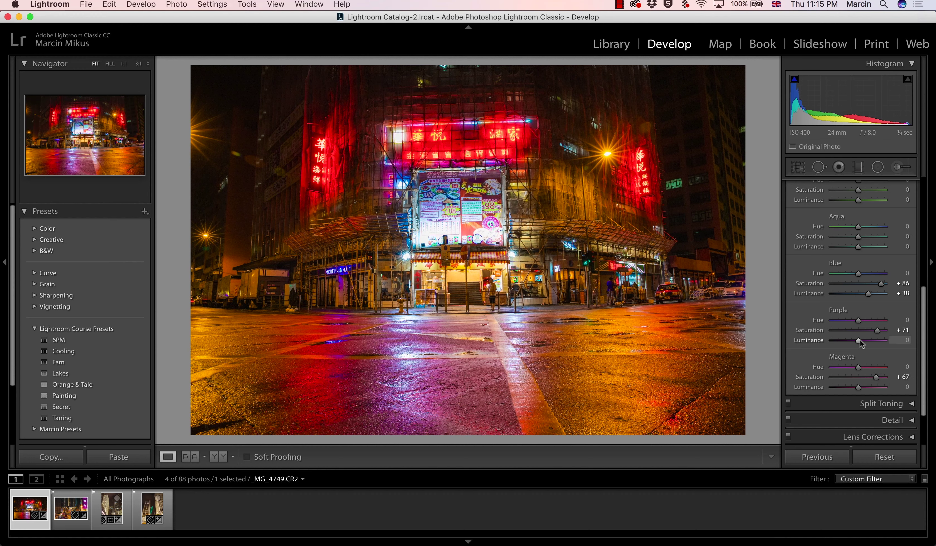
{"action": "left_click_drag", "start_coordinate": [859, 340], "coordinate": [869, 340]}
{"action": "left_click_drag", "start_coordinate": [855, 388], "coordinate": [869, 387]}
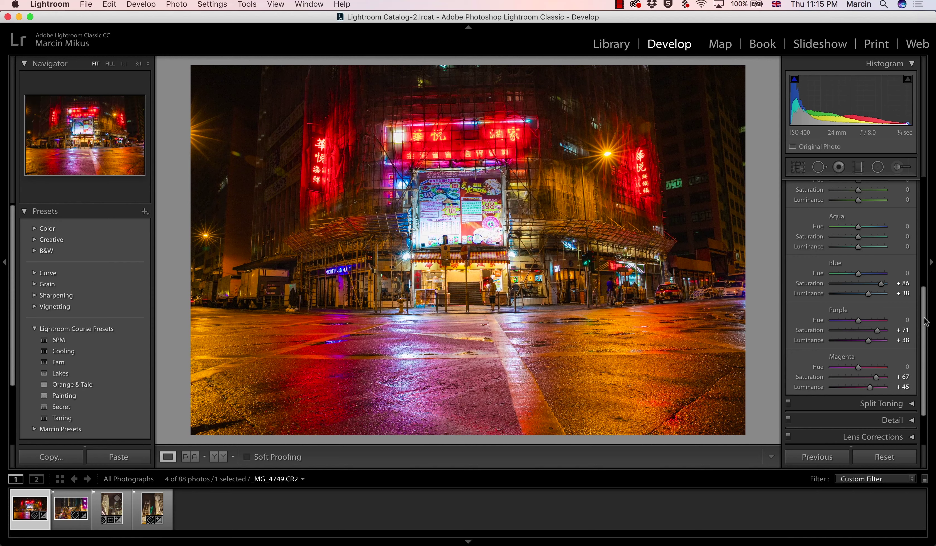
Step: Set Aqua saturation/luminance to +65/+56 and Green to +50/+84
{"action": "scroll", "coordinate": [925, 319], "scroll_direction": "up", "scroll_amount": 4}
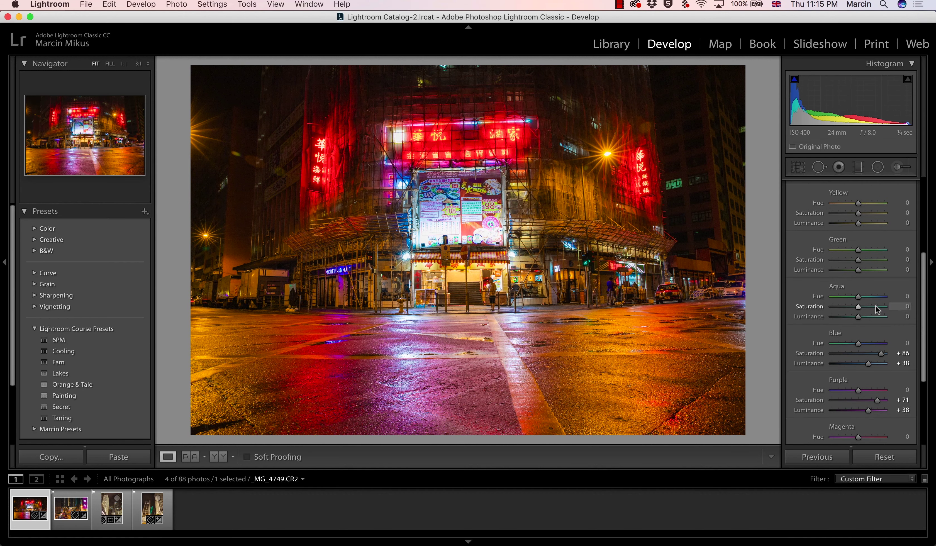
{"action": "left_click_drag", "start_coordinate": [871, 316], "coordinate": [875, 305]}
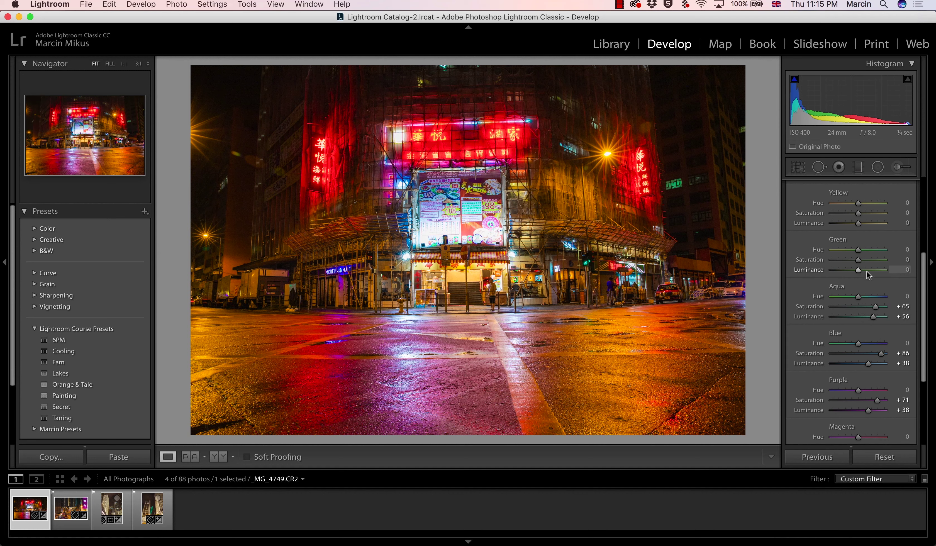
{"action": "mouse_move", "coordinate": [869, 271]}
{"action": "left_mouse_down"}
{"action": "mouse_move", "coordinate": [889, 271]}
{"action": "mouse_move", "coordinate": [874, 260]}
{"action": "left_mouse_up"}
Step: Set Yellow to +32/+15, Orange to +21/+28 saturation/luminance, and Red Luminance to +19
{"action": "scroll", "coordinate": [906, 262], "scroll_direction": "up", "scroll_amount": 5}
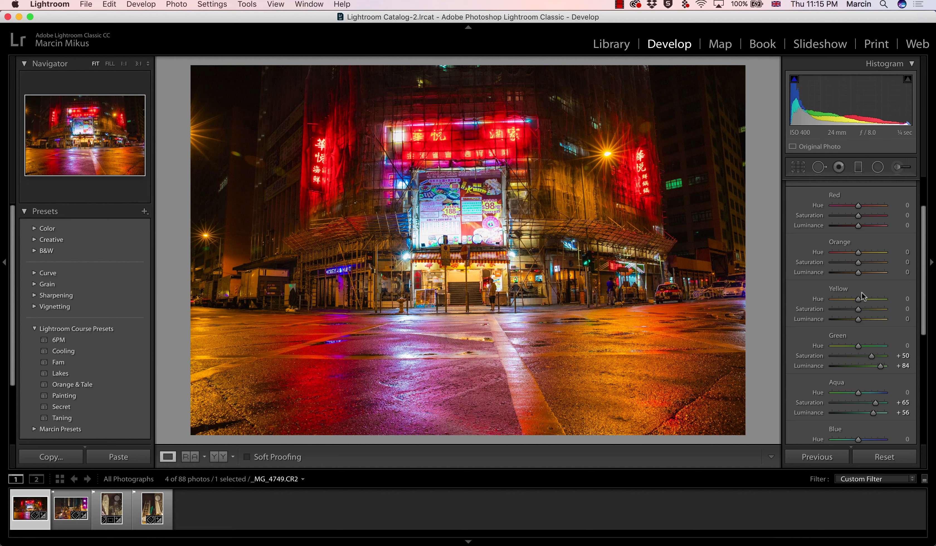
{"action": "left_click_drag", "start_coordinate": [874, 310], "coordinate": [862, 318]}
{"action": "left_click_drag", "start_coordinate": [858, 262], "coordinate": [865, 272]}
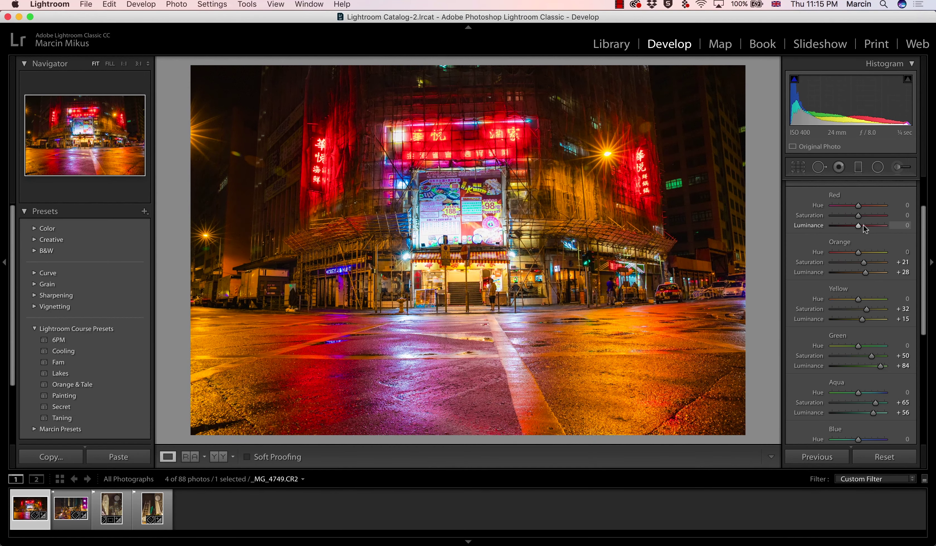
{"action": "left_click_drag", "start_coordinate": [864, 226], "coordinate": [866, 226]}
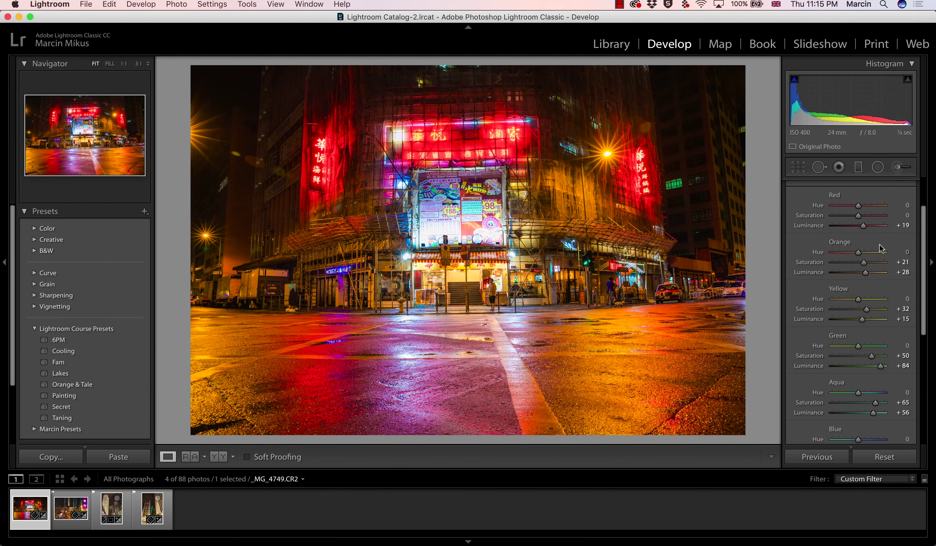
{"action": "scroll", "coordinate": [914, 259], "scroll_direction": "up", "scroll_amount": 3}
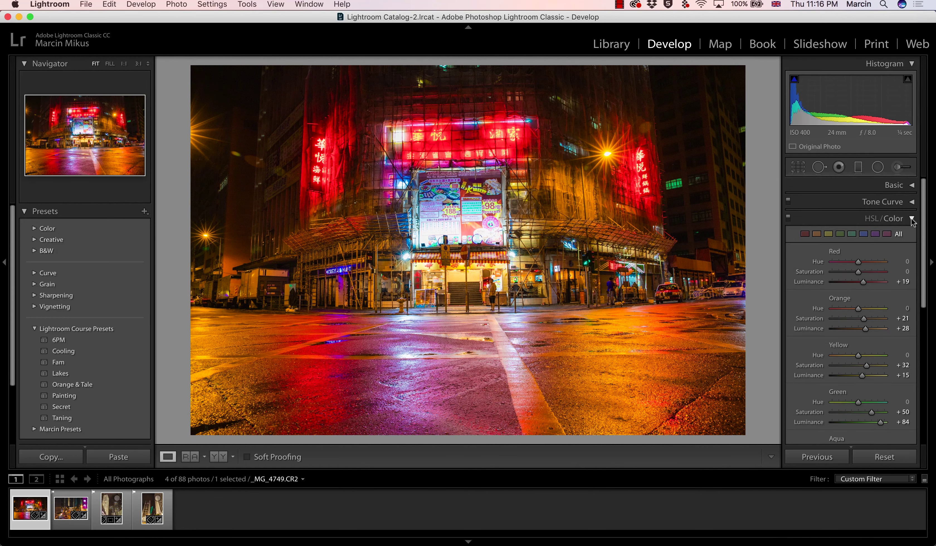
Step: Set Yellow Hue to +100 and adjust the Green and Orange hues
{"action": "left_click_drag", "start_coordinate": [922, 266], "coordinate": [923, 299]}
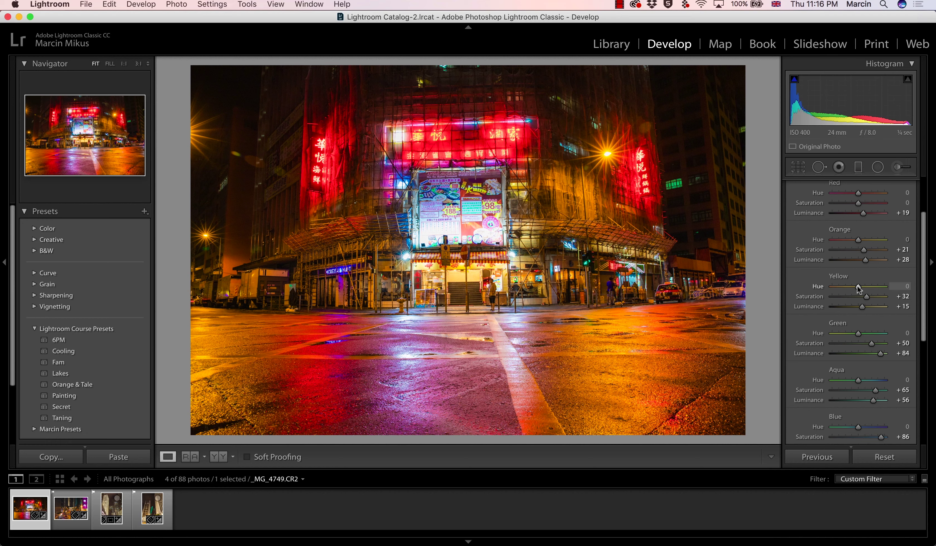
{"action": "left_click_drag", "start_coordinate": [859, 287], "coordinate": [924, 289]}
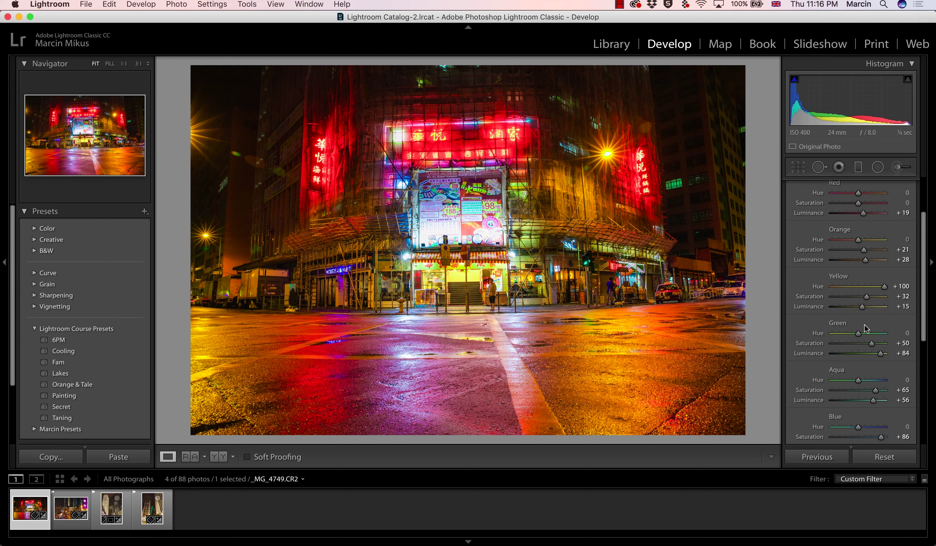
{"action": "left_click_drag", "start_coordinate": [859, 333], "coordinate": [870, 332]}
{"action": "left_click_drag", "start_coordinate": [858, 240], "coordinate": [878, 241]}
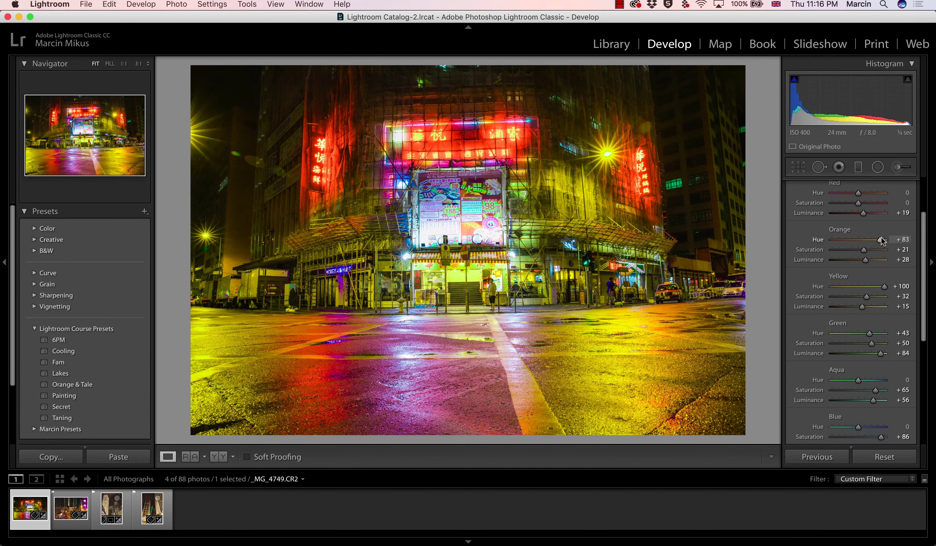
{"action": "left_click_drag", "start_coordinate": [881, 237], "coordinate": [873, 241]}
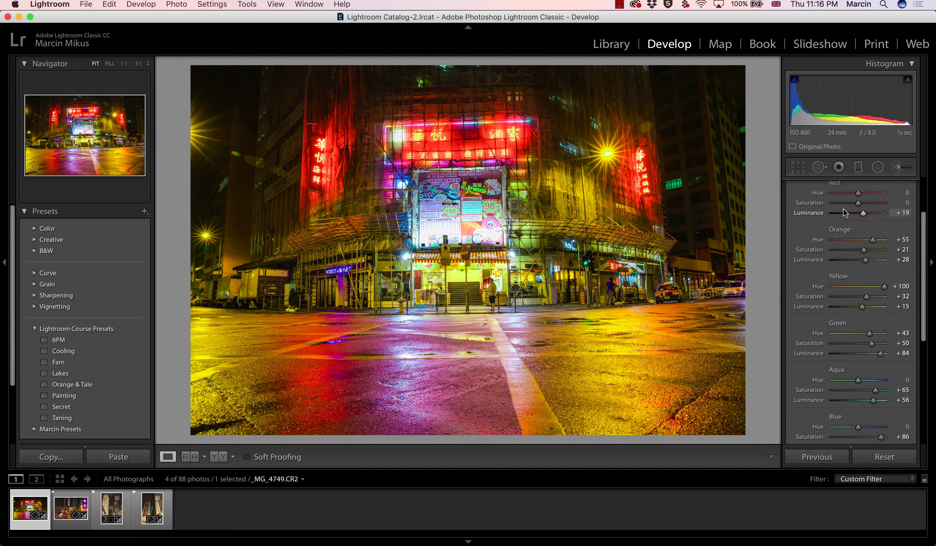
Step: Adjust the Red hue and saturation to keep neon signs red, and ease Yellow Saturation to +57
{"action": "mouse_move", "coordinate": [866, 205]}
{"action": "left_mouse_down"}
{"action": "mouse_move", "coordinate": [877, 206]}
{"action": "mouse_move", "coordinate": [853, 195]}
{"action": "left_mouse_up"}
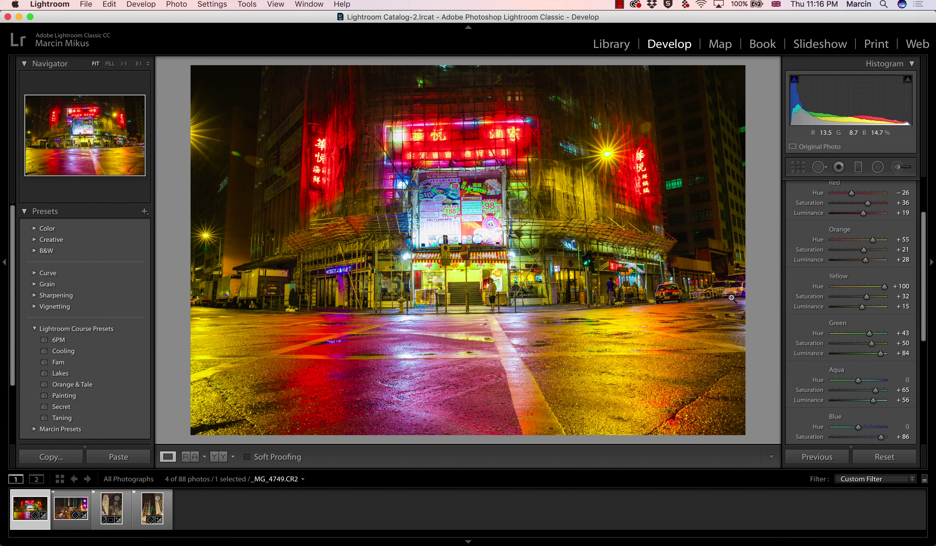
{"action": "left_click_drag", "start_coordinate": [850, 196], "coordinate": [876, 199]}
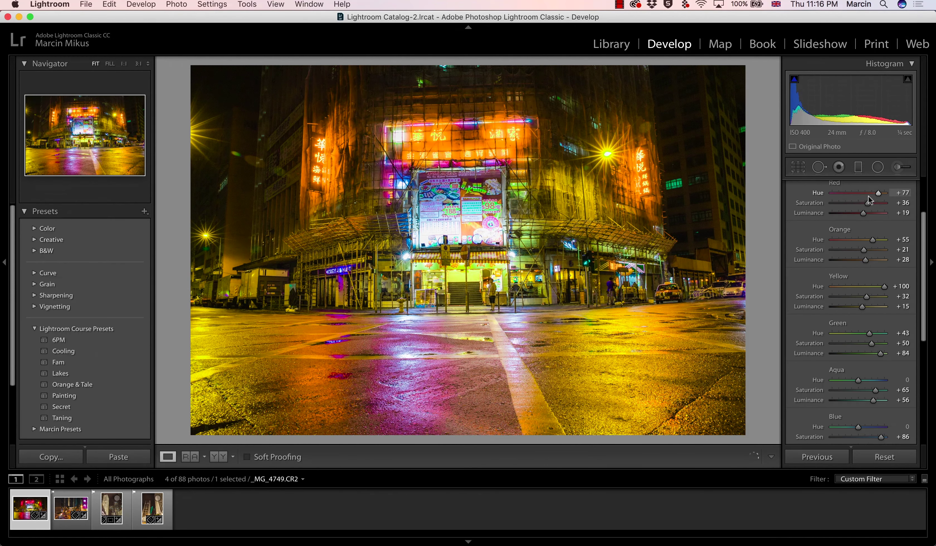
{"action": "left_click_drag", "start_coordinate": [868, 196], "coordinate": [850, 199]}
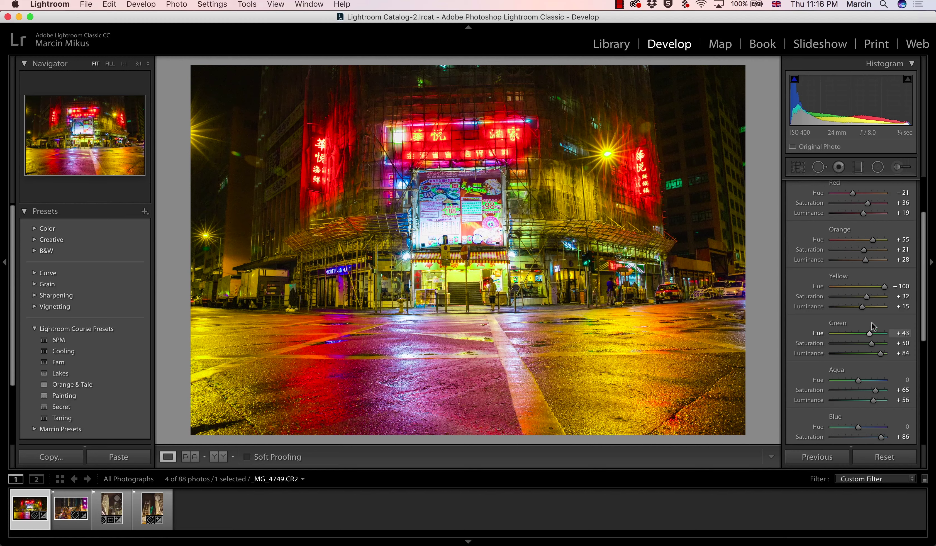
{"action": "left_click_drag", "start_coordinate": [876, 296], "coordinate": [873, 295]}
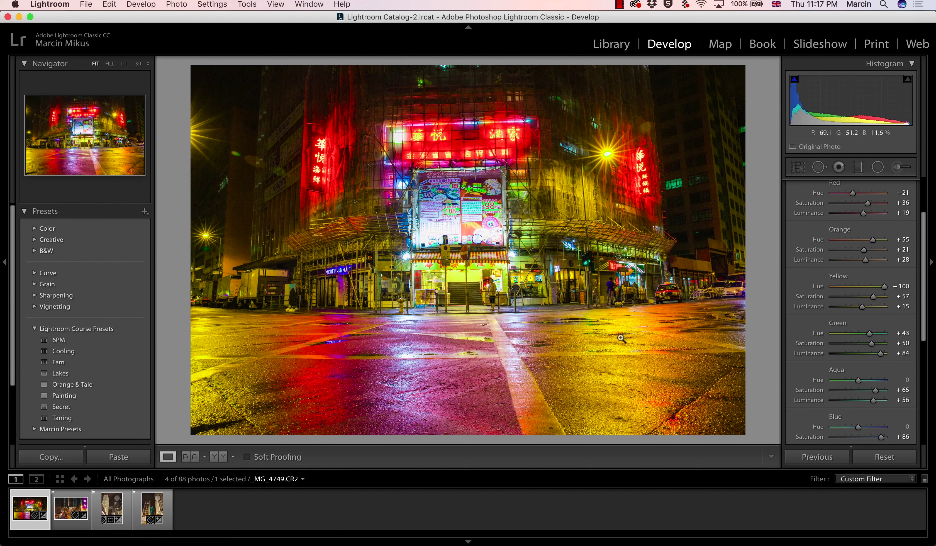
{"action": "left_click_drag", "start_coordinate": [925, 287], "coordinate": [933, 234]}
{"action": "left_click", "coordinate": [912, 219]}
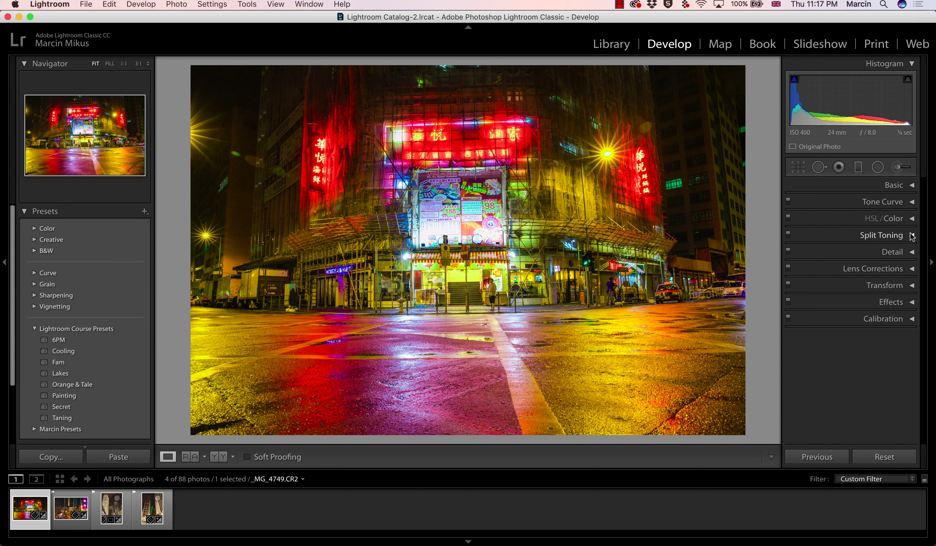
Step: Set Orange Hue to +100, Purple Hue to +49 and Magenta Hue to +62
{"action": "left_click", "coordinate": [911, 219]}
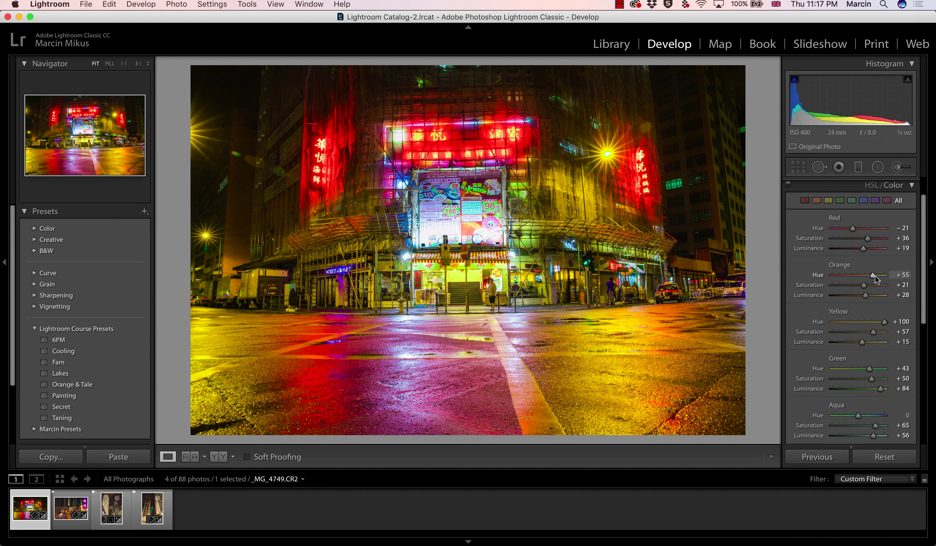
{"action": "left_click_drag", "start_coordinate": [881, 279], "coordinate": [883, 276]}
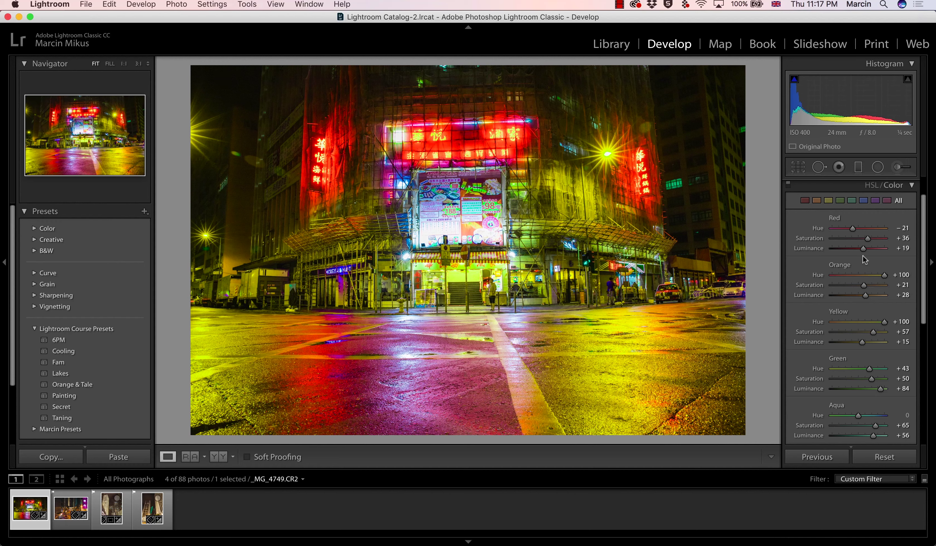
{"action": "left_click_drag", "start_coordinate": [922, 295], "coordinate": [922, 390]}
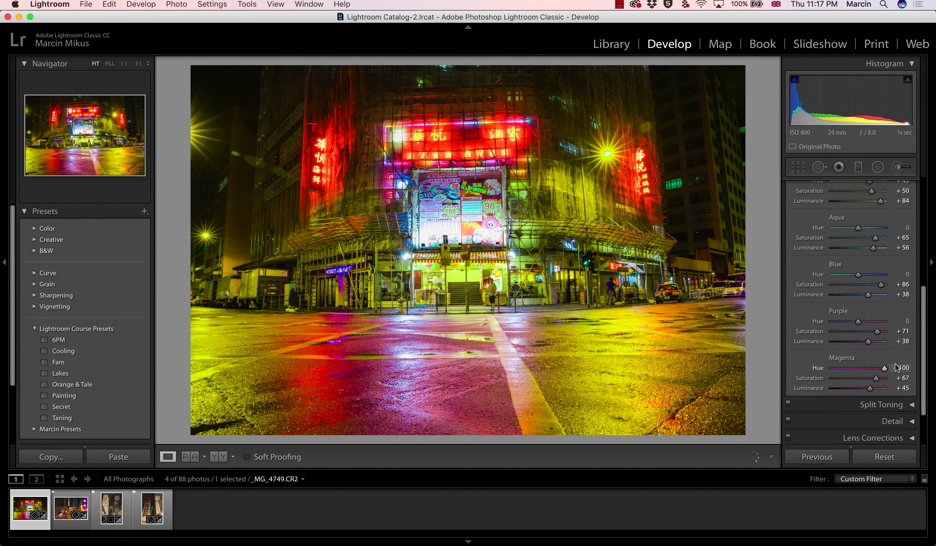
{"action": "mouse_move", "coordinate": [885, 368]}
{"action": "left_mouse_down"}
{"action": "mouse_move", "coordinate": [839, 360]}
{"action": "mouse_move", "coordinate": [879, 360]}
{"action": "mouse_move", "coordinate": [840, 358]}
{"action": "mouse_move", "coordinate": [871, 359]}
{"action": "left_mouse_up"}
{"action": "left_click_drag", "start_coordinate": [858, 322], "coordinate": [863, 325]}
{"action": "left_click_drag", "start_coordinate": [863, 323], "coordinate": [869, 322]}
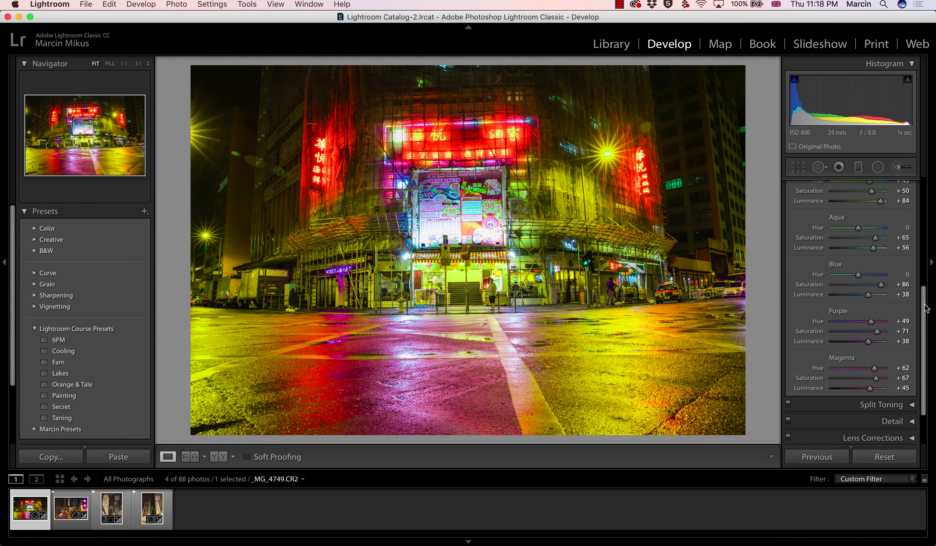
{"action": "left_click_drag", "start_coordinate": [924, 308], "coordinate": [917, 200]}
Step: In Split Toning, choose a shadow tint of hue 197 and saturation 15
{"action": "left_click", "coordinate": [916, 199]}
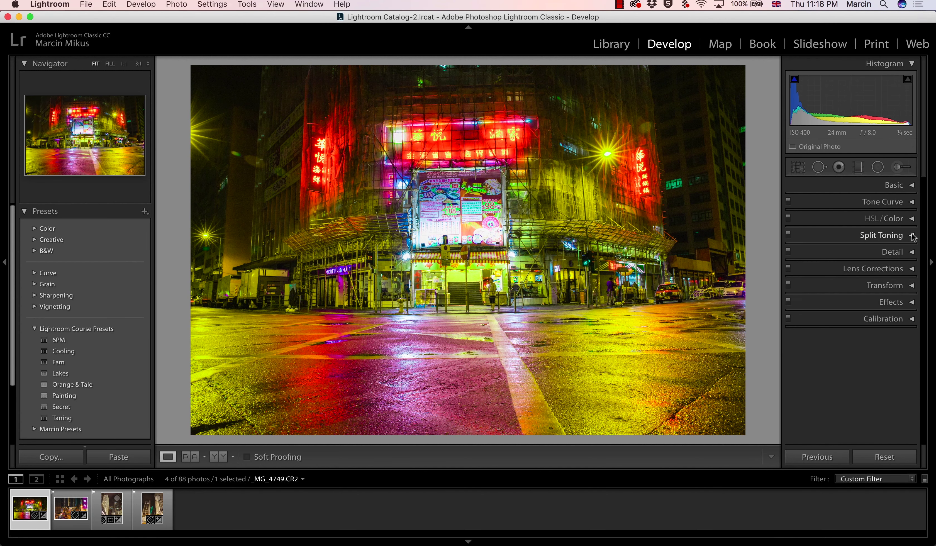
{"action": "left_click", "coordinate": [913, 236]}
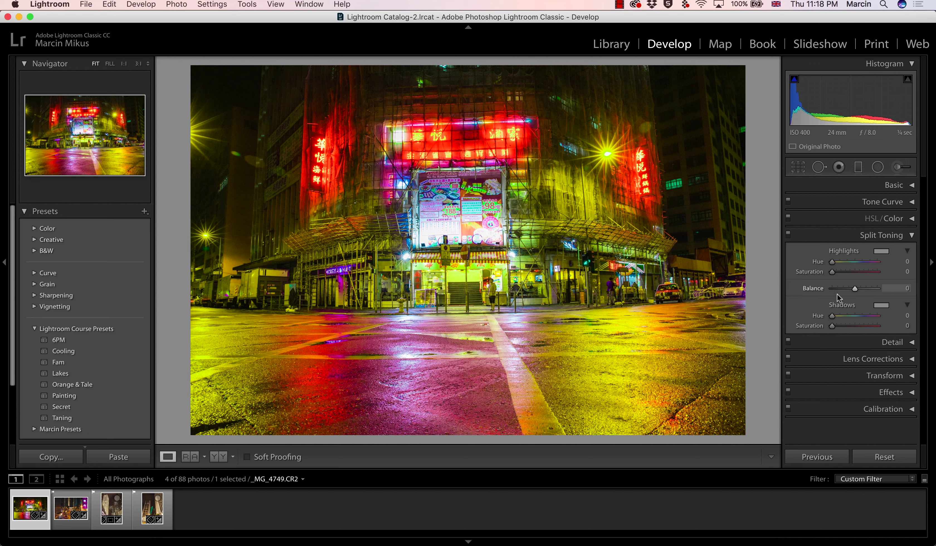
{"action": "left_click", "coordinate": [882, 305]}
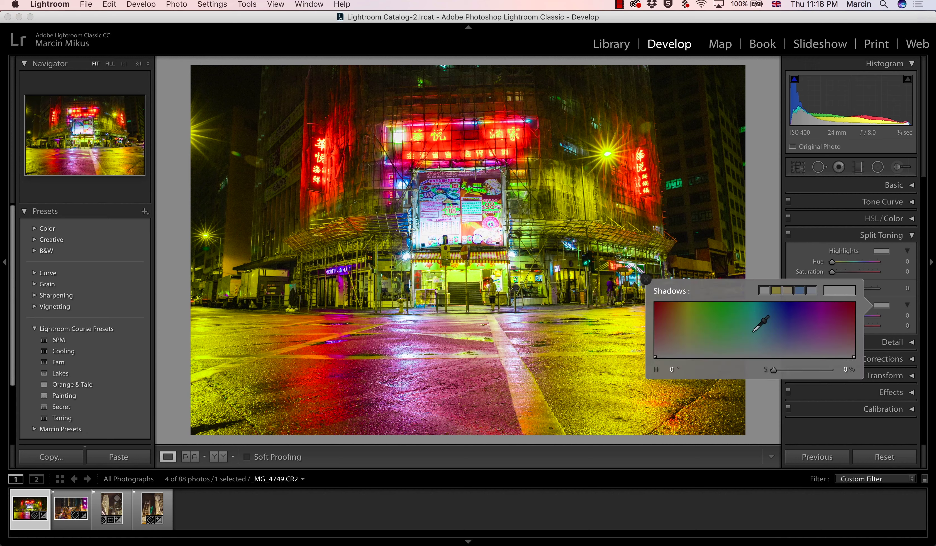
{"action": "left_click", "coordinate": [784, 339]}
{"action": "mouse_move", "coordinate": [784, 338]}
{"action": "left_mouse_down"}
{"action": "mouse_move", "coordinate": [780, 326]}
{"action": "mouse_move", "coordinate": [745, 334]}
{"action": "mouse_move", "coordinate": [637, 307]}
{"action": "mouse_move", "coordinate": [653, 320]}
{"action": "mouse_move", "coordinate": [649, 333]}
{"action": "left_mouse_up"}
{"action": "mouse_move", "coordinate": [773, 337]}
{"action": "left_mouse_down"}
{"action": "mouse_move", "coordinate": [755, 327]}
{"action": "mouse_move", "coordinate": [765, 348]}
{"action": "left_mouse_up"}
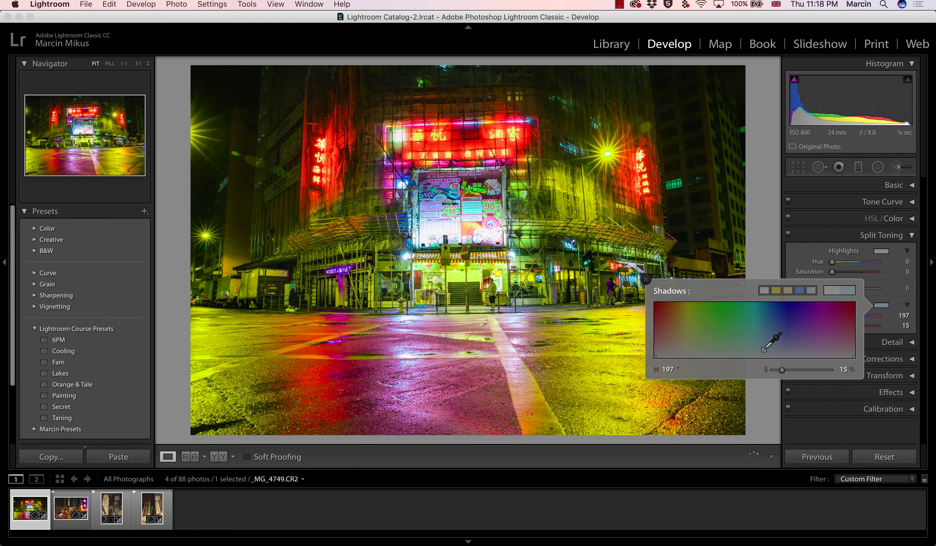
Step: Set split toning Balance to +28 and Shadows Saturation to 23, removing the highlight tint
{"action": "left_click", "coordinate": [647, 280]}
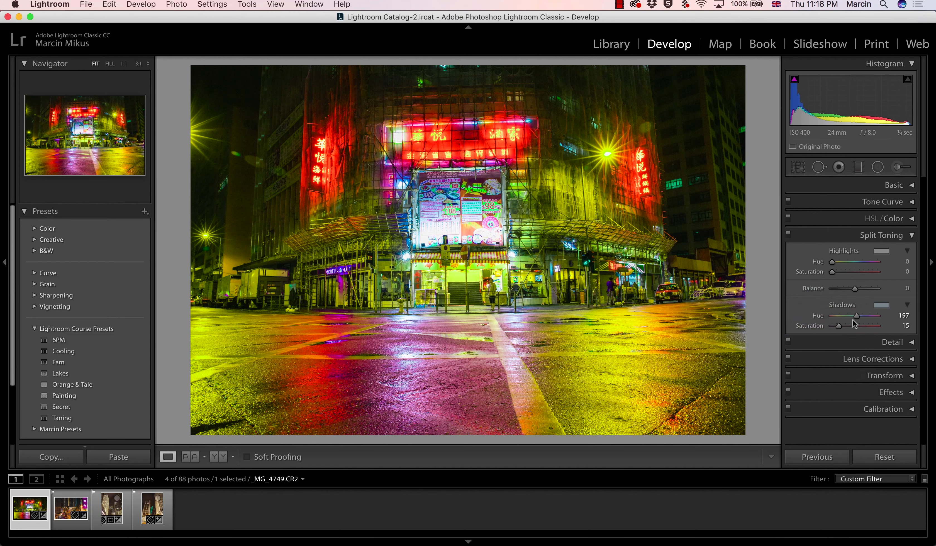
{"action": "mouse_move", "coordinate": [855, 289]}
{"action": "left_mouse_down"}
{"action": "mouse_move", "coordinate": [828, 290]}
{"action": "mouse_move", "coordinate": [884, 290]}
{"action": "mouse_move", "coordinate": [844, 289]}
{"action": "mouse_move", "coordinate": [867, 289]}
{"action": "left_mouse_up"}
{"action": "left_click_drag", "start_coordinate": [838, 326], "coordinate": [852, 326]}
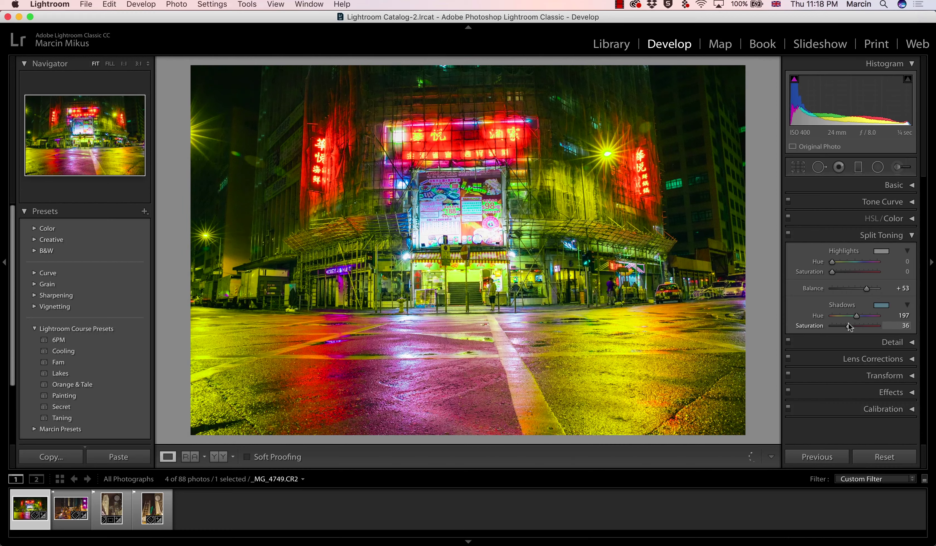
{"action": "left_click_drag", "start_coordinate": [867, 287], "coordinate": [861, 287]}
{"action": "left_click_drag", "start_coordinate": [842, 328], "coordinate": [845, 328]}
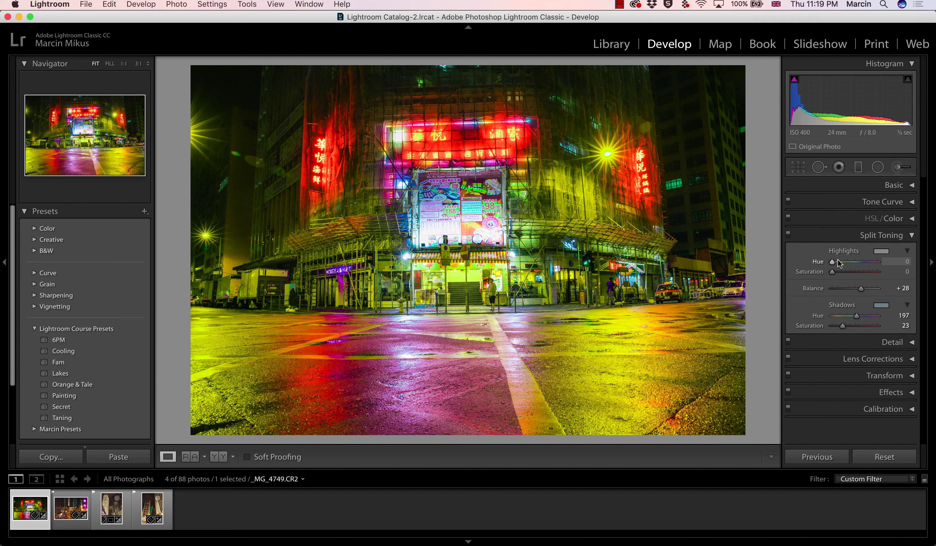
{"action": "mouse_move", "coordinate": [834, 271]}
{"action": "left_mouse_down"}
{"action": "mouse_move", "coordinate": [844, 273]}
{"action": "mouse_move", "coordinate": [835, 277]}
{"action": "left_mouse_up"}
{"action": "left_click_drag", "start_coordinate": [835, 271], "coordinate": [838, 270]}
{"action": "left_click", "coordinate": [912, 236]}
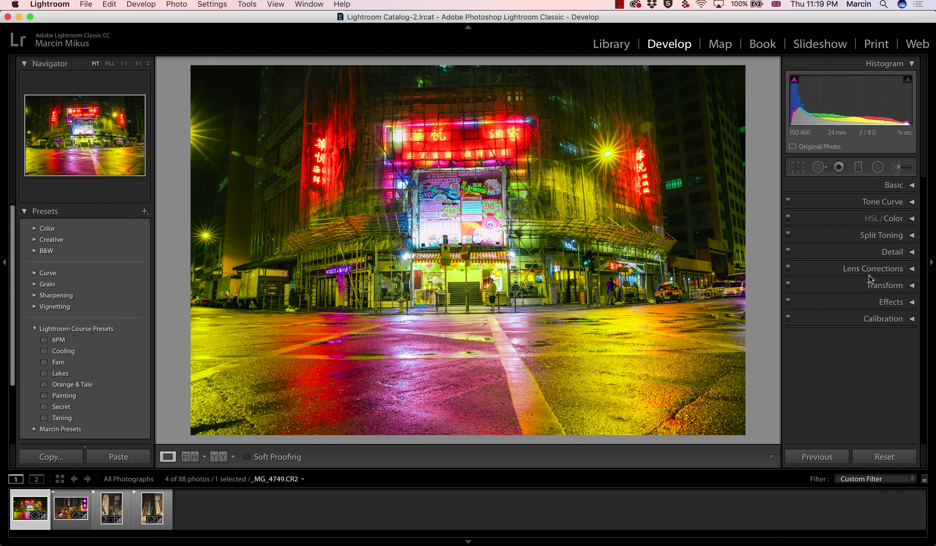
Step: In Transform, try Upright Auto then set it Off, and set Rotate to +0.2
{"action": "left_click", "coordinate": [912, 286]}
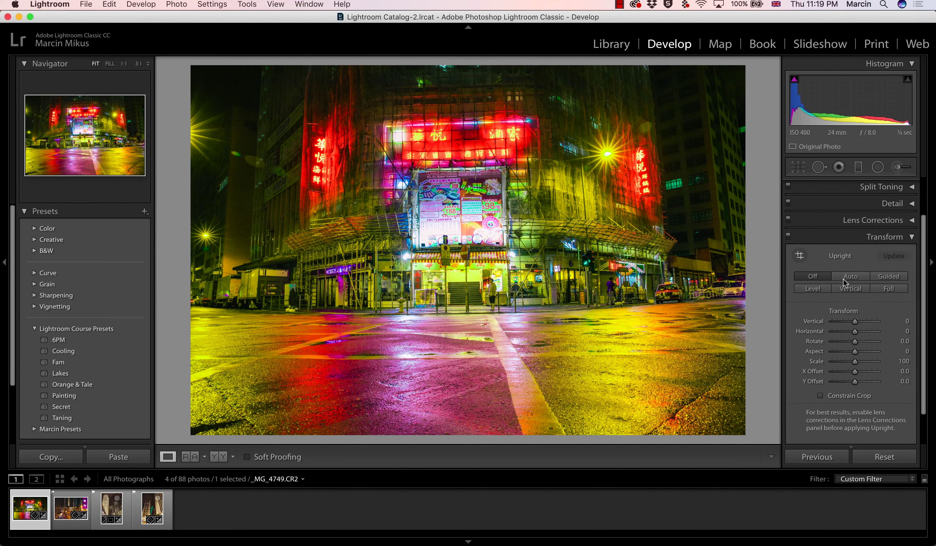
{"action": "left_click", "coordinate": [850, 277]}
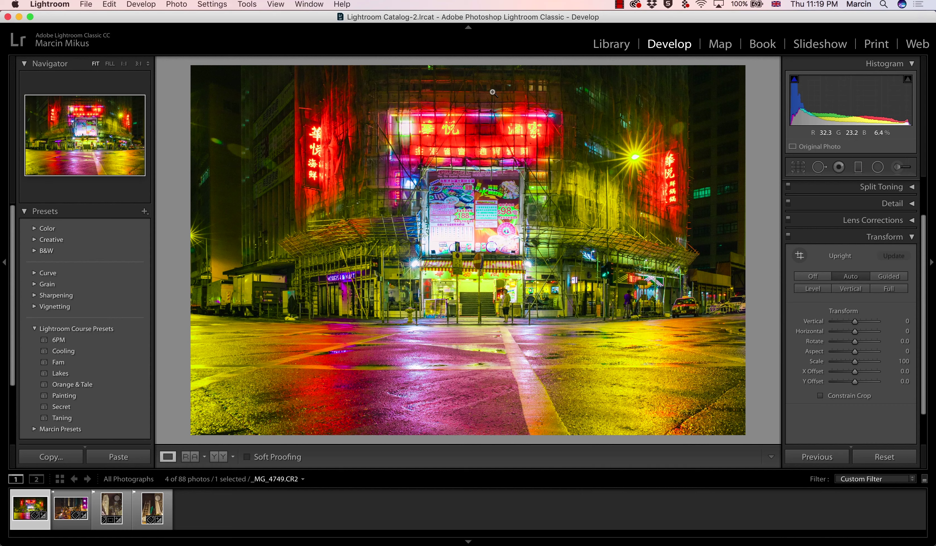
{"action": "left_click", "coordinate": [813, 276]}
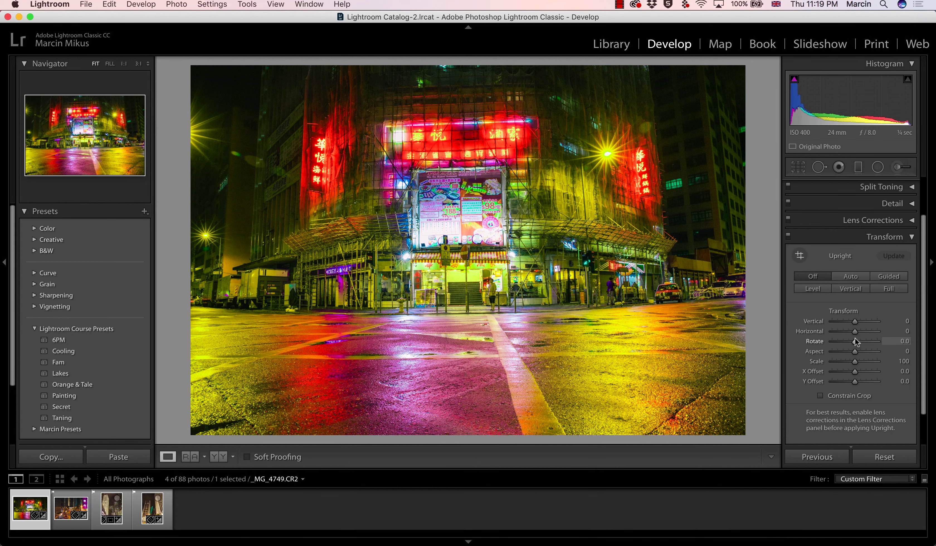
{"action": "left_click_drag", "start_coordinate": [856, 340], "coordinate": [856, 340]}
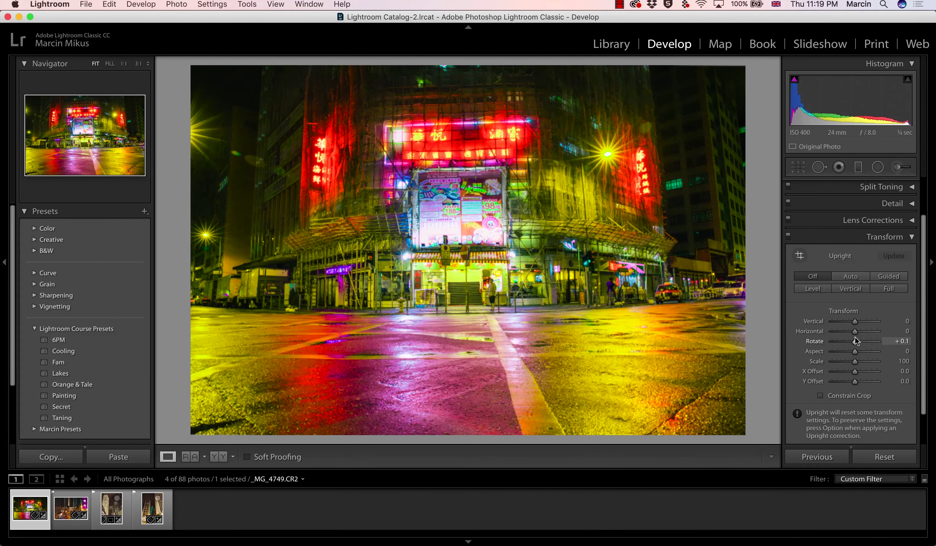
{"action": "left_click_drag", "start_coordinate": [857, 340], "coordinate": [856, 341]}
{"action": "left_click", "coordinate": [904, 341]}
{"action": "key", "text": "Down"}
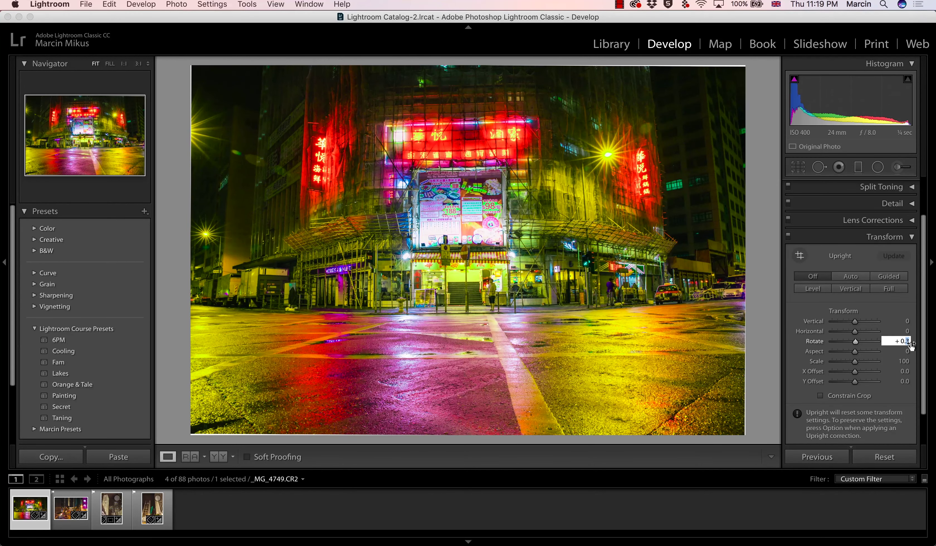
{"action": "key", "text": "Return"}
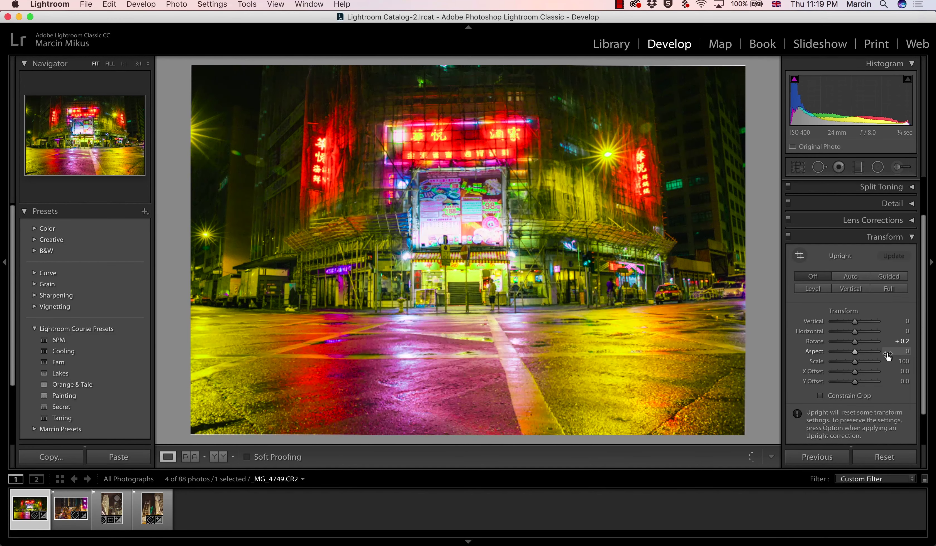
Step: Set Transform Scale to 118 and Y Offset to −11.1
{"action": "mouse_move", "coordinate": [855, 361]}
{"action": "left_mouse_down"}
{"action": "mouse_move", "coordinate": [877, 360]}
{"action": "mouse_move", "coordinate": [865, 361]}
{"action": "left_mouse_up"}
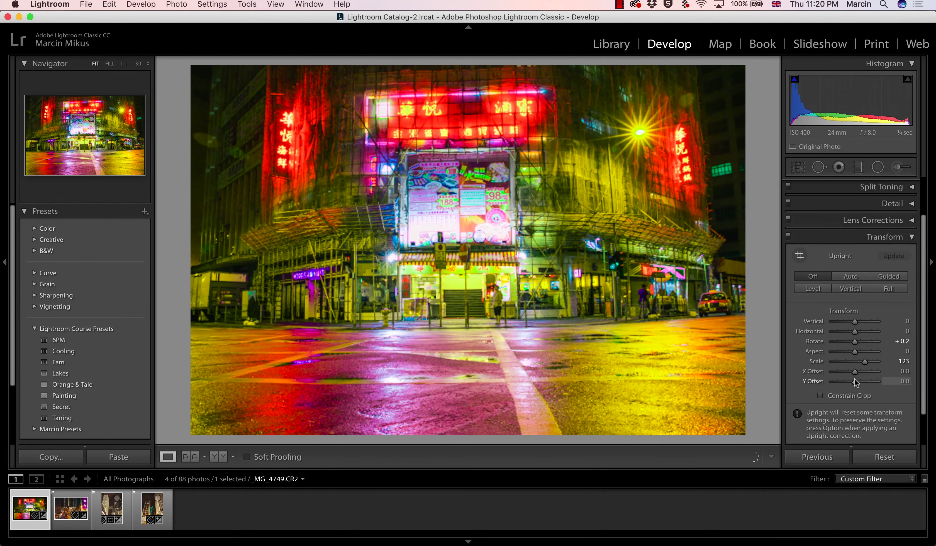
{"action": "left_click_drag", "start_coordinate": [854, 382], "coordinate": [850, 375]}
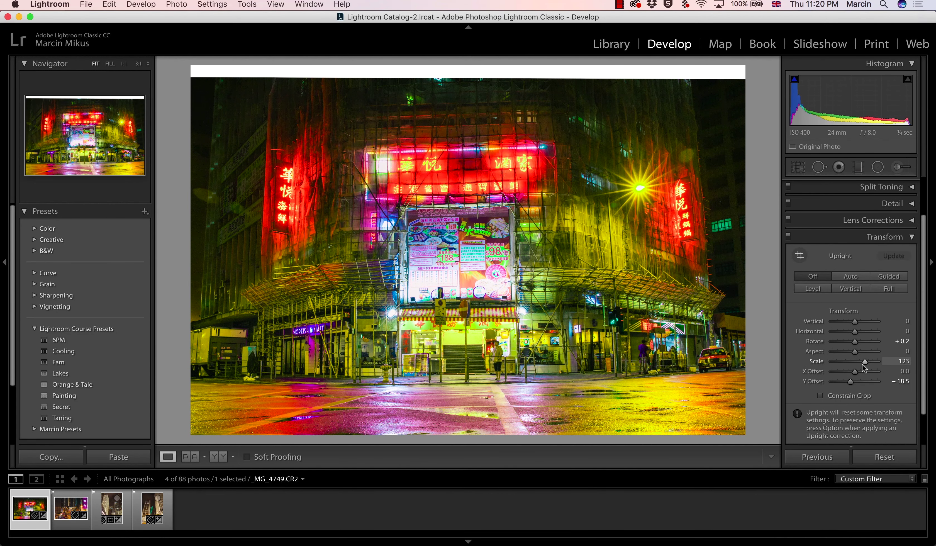
{"action": "left_click_drag", "start_coordinate": [863, 363], "coordinate": [853, 378]}
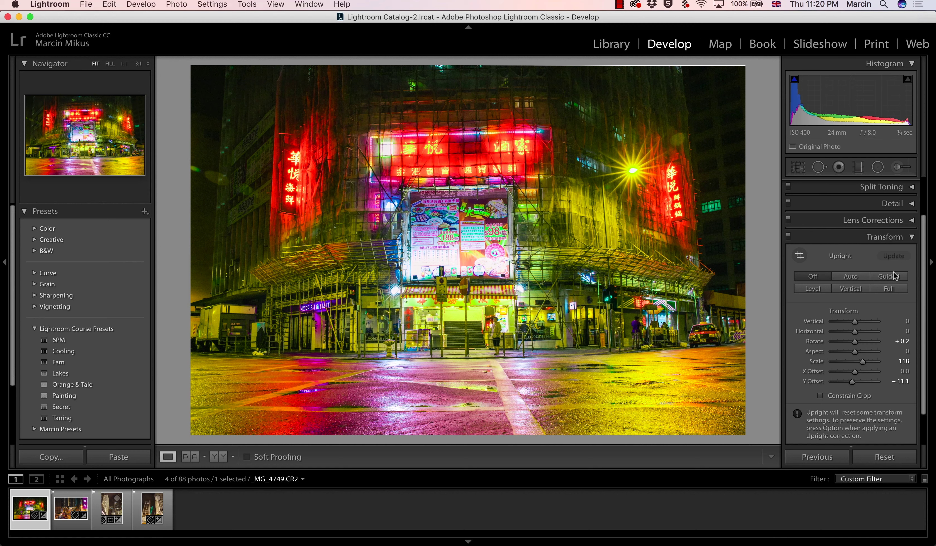
{"action": "left_click", "coordinate": [892, 237]}
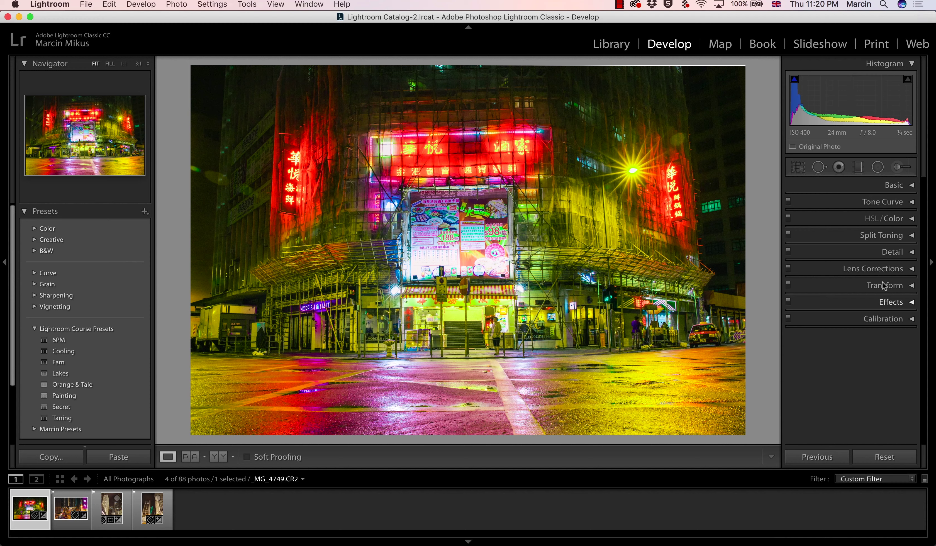
Step: Add shadow and highlight points to the tone curve, lift the black point slightly, then compare before/after
{"action": "left_click", "coordinate": [913, 203]}
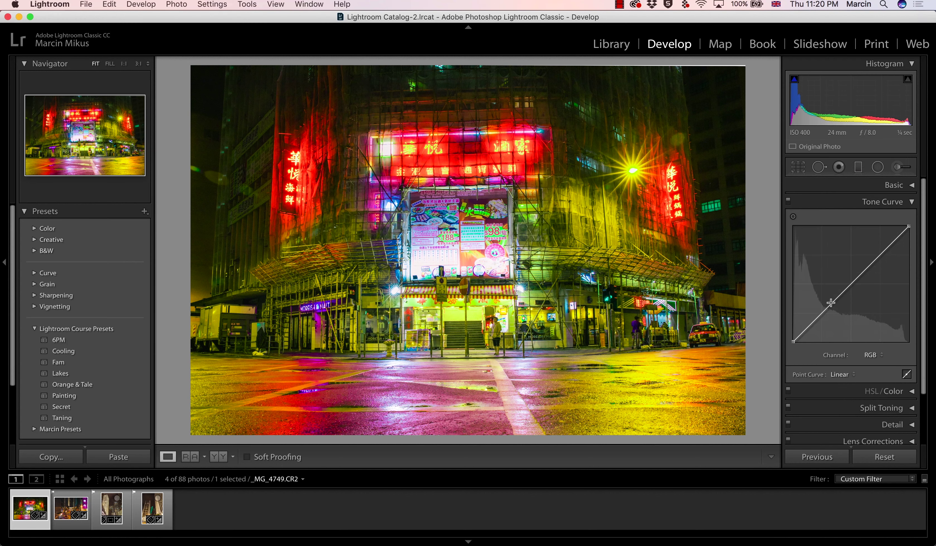
{"action": "left_click", "coordinate": [819, 317]}
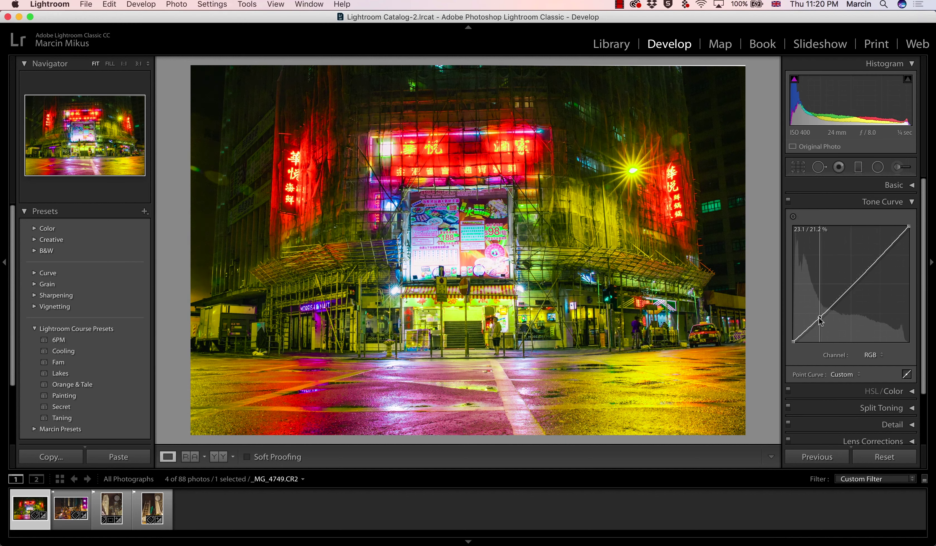
{"action": "left_click", "coordinate": [875, 258]}
{"action": "mouse_move", "coordinate": [793, 342]}
{"action": "left_mouse_down"}
{"action": "mouse_move", "coordinate": [791, 332]}
{"action": "mouse_move", "coordinate": [793, 340]}
{"action": "left_mouse_up"}
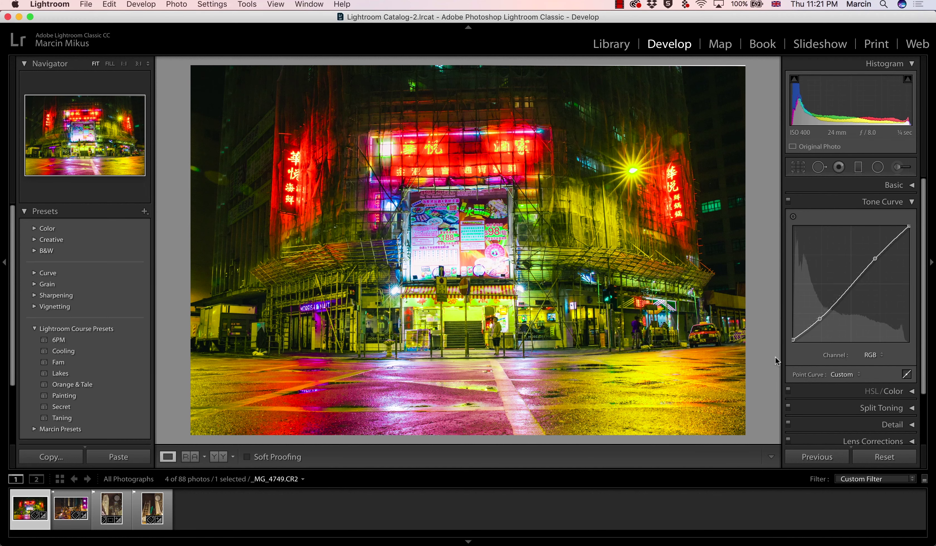
{"action": "key", "text": "backslash"}
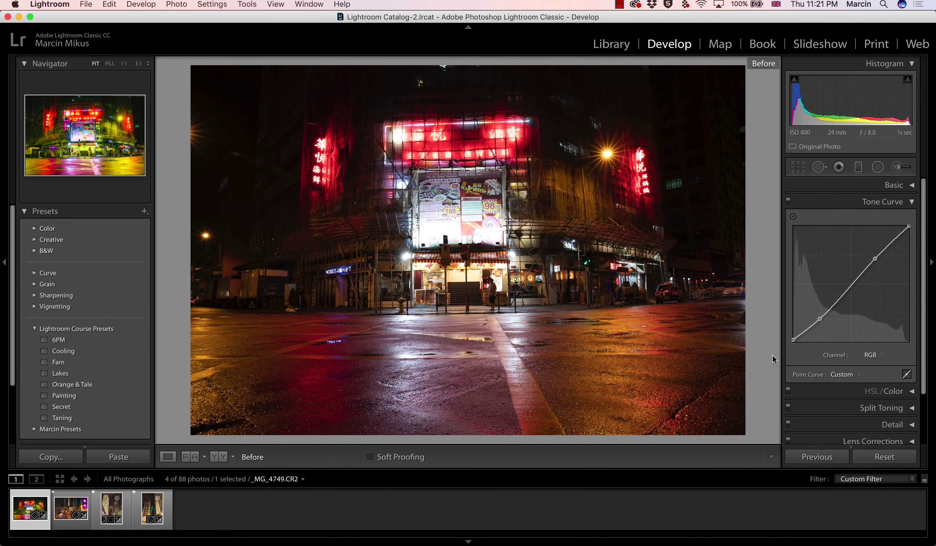
{"action": "key", "text": "backslash"}
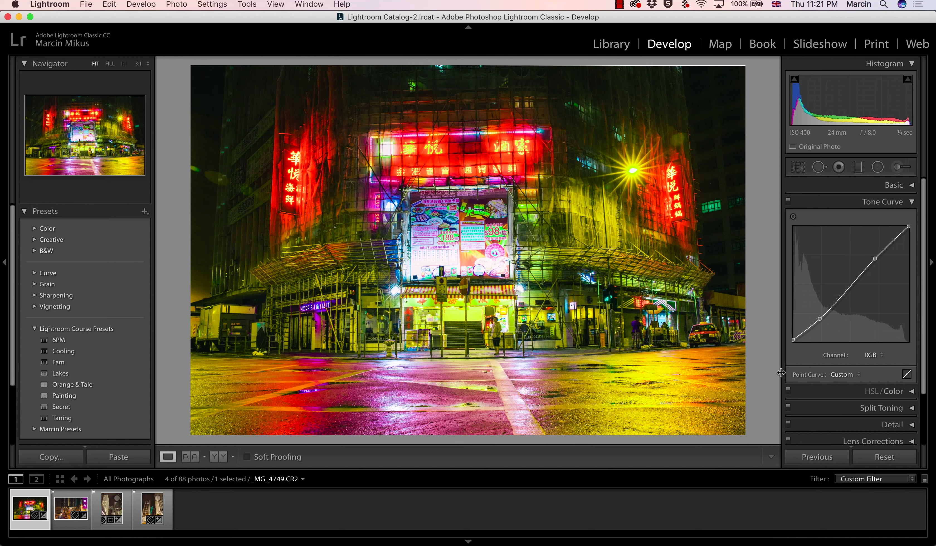